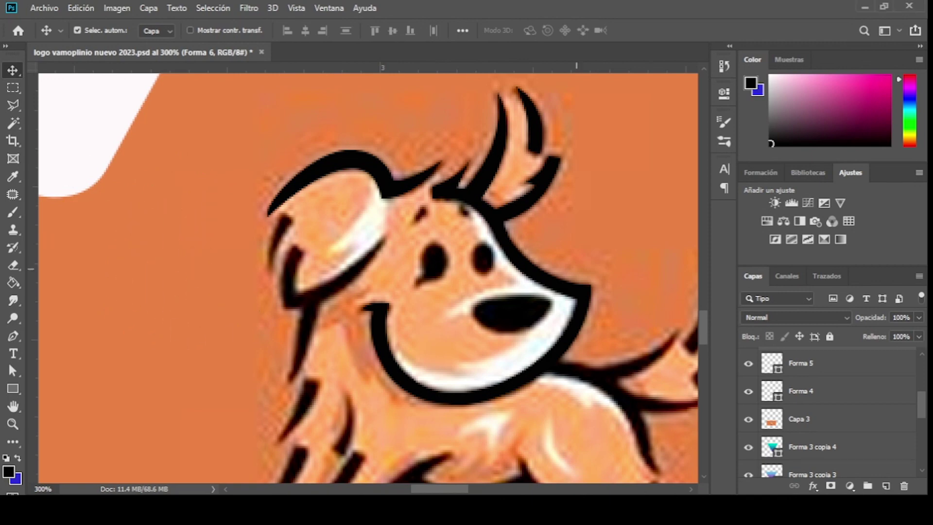
Zoom the canvas from 300% out to 100% to frame the whole dog
{"action": "key", "text": "ctrl+minus"}
{"action": "key", "text": "ctrl+minus"}
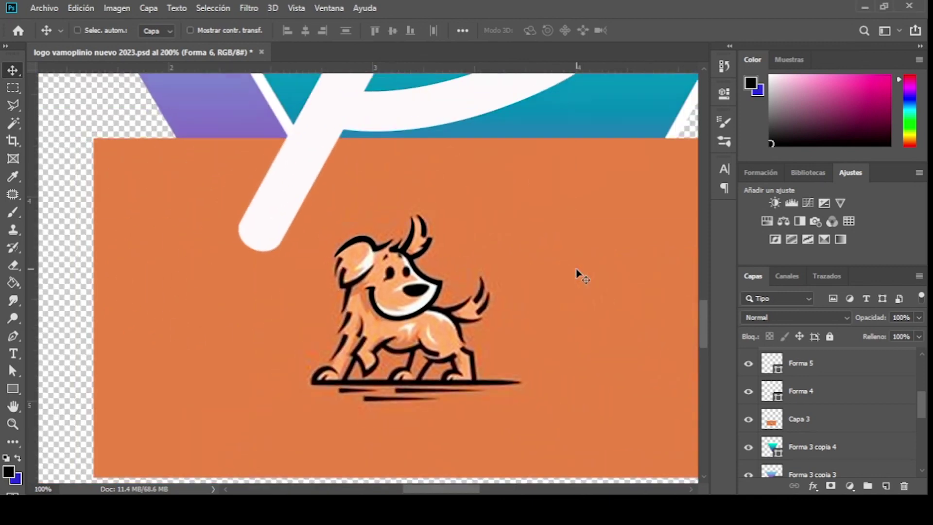
{"action": "key", "text": "ctrl+minus"}
{"action": "key", "text": "ctrl+plus"}
{"action": "key", "text": "ctrl+plus"}
{"action": "key", "text": "ctrl+minus"}
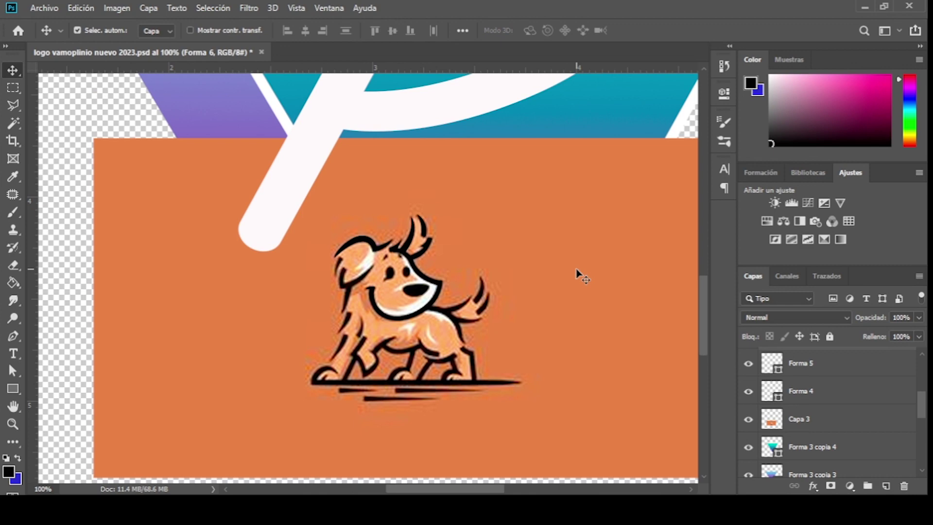
Set the Pen tool to Shape mode and trace the dog's ear as a black shape
{"action": "left_click", "coordinate": [17, 335]}
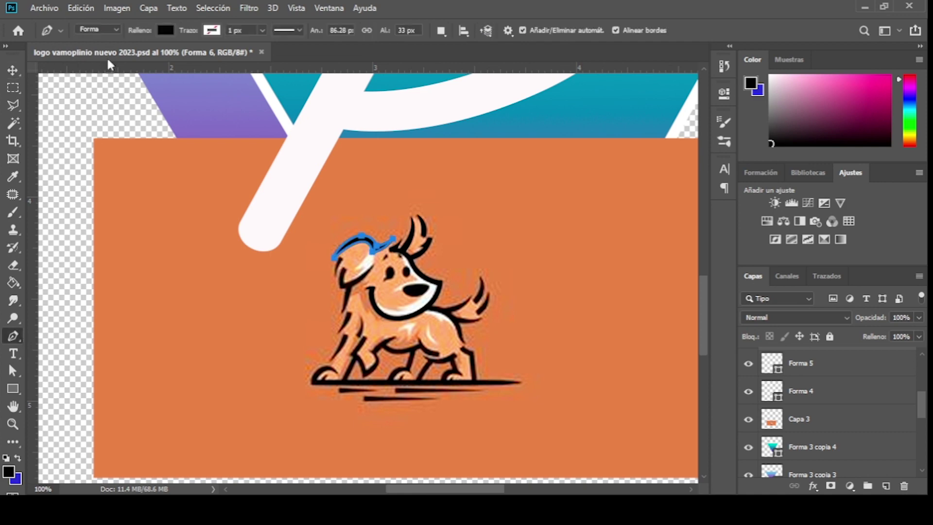
{"action": "left_click", "coordinate": [117, 30]}
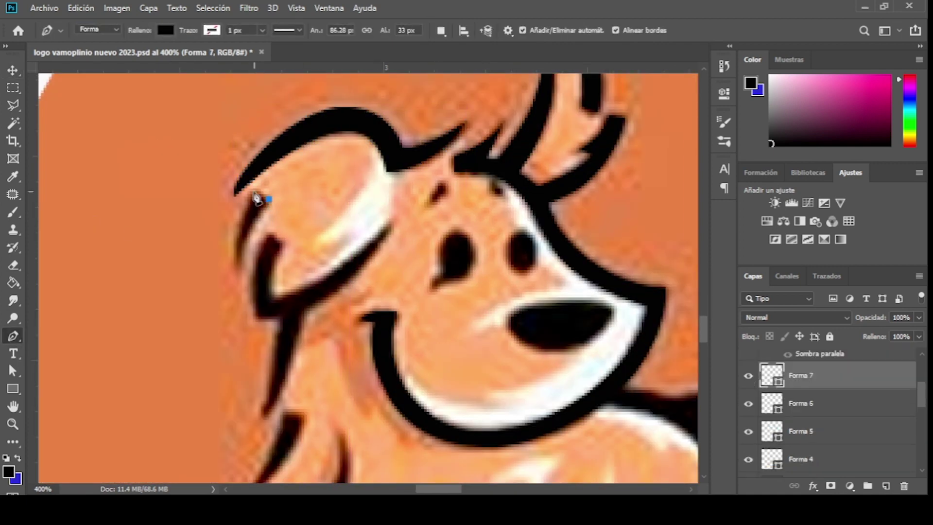
{"action": "left_click", "coordinate": [270, 232]}
{"action": "left_click", "coordinate": [285, 246]}
{"action": "left_click", "coordinate": [277, 319]}
{"action": "left_click", "coordinate": [263, 417]}
{"action": "left_click", "coordinate": [295, 371]}
{"action": "left_click", "coordinate": [304, 315]}
Trace the adjacent fur stroke as a filled black shape
{"action": "left_click", "coordinate": [315, 259]}
{"action": "left_click", "coordinate": [392, 219]}
{"action": "left_click", "coordinate": [269, 233]}
{"action": "scroll", "coordinate": [485, 327], "scroll_direction": "down", "scroll_amount": 5}
{"action": "left_click", "coordinate": [286, 140]}
Close the crescent shape, move it into place and duplicate it as 'Forma 9 copia'
{"action": "left_click", "coordinate": [248, 225]}
{"action": "left_click_drag", "start_coordinate": [286, 140], "coordinate": [308, 104]}
{"action": "key", "text": "v"}
{"action": "key", "text": "ctrl+j"}
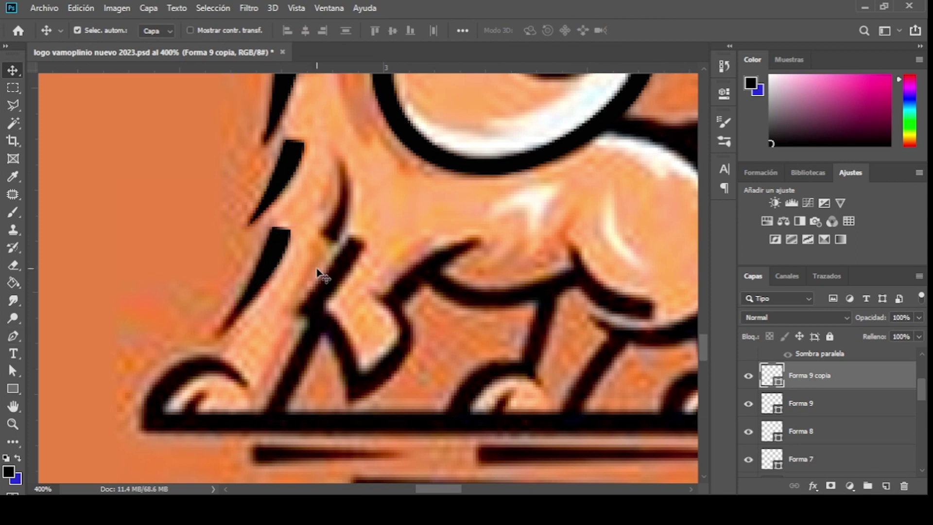
Set the copy to 43% opacity, reshape it into a chest sliver, then duplicate and rotate it
{"action": "type", "text": "43a"}
{"action": "left_click_drag", "start_coordinate": [272, 204], "coordinate": [282, 301]}
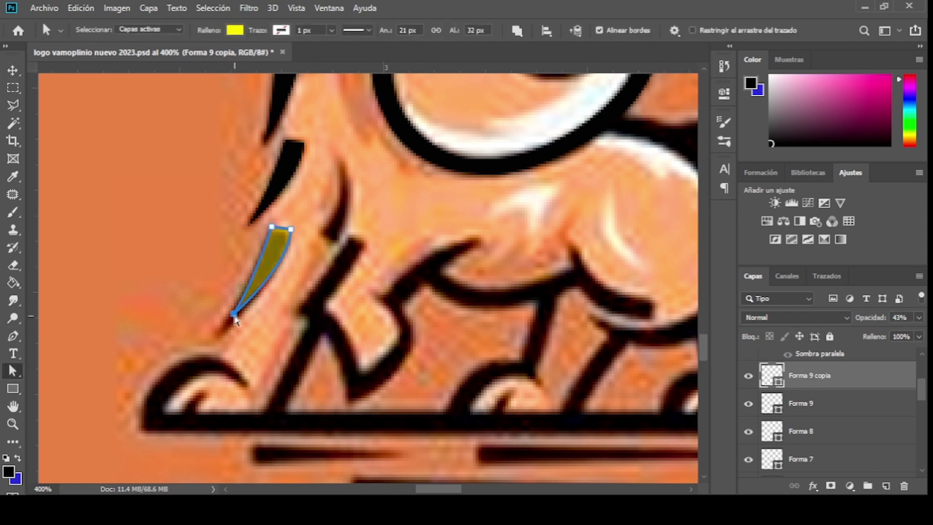
{"action": "key", "text": "v"}
{"action": "key", "text": "ctrl+j"}
{"action": "key", "text": "ctrl+t"}
{"action": "key", "text": "Return"}
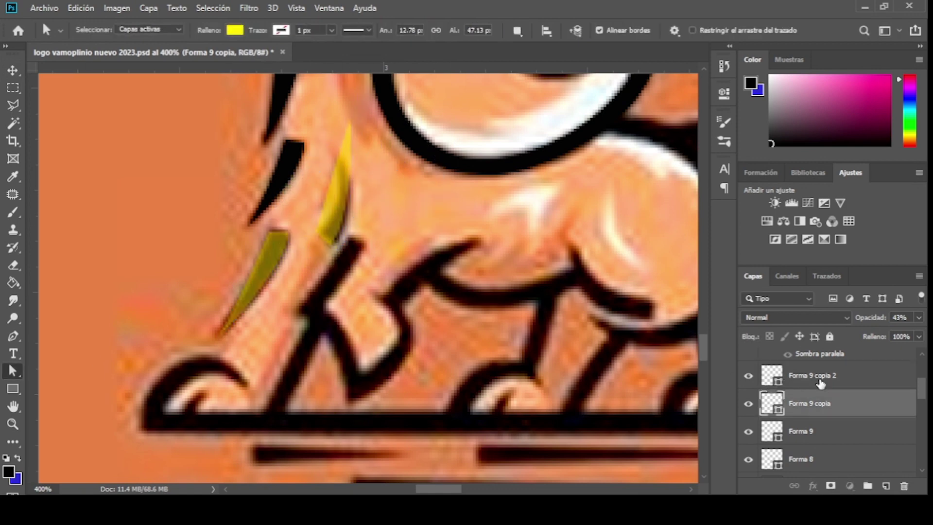
Adjust the sliver's anchors and close the chest stroke as a black crescent
{"action": "key", "text": "p"}
{"action": "left_click_drag", "start_coordinate": [357, 218], "coordinate": [372, 248]}
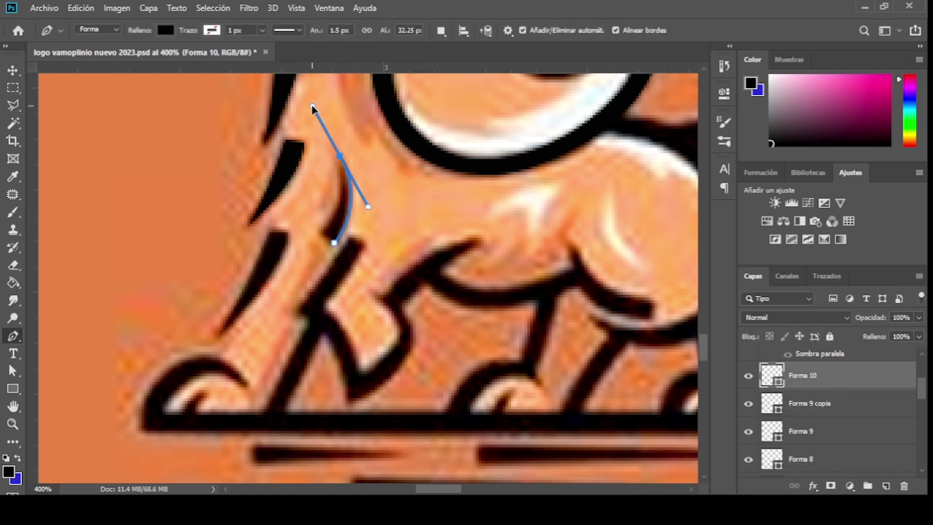
{"action": "left_click", "coordinate": [313, 107]}
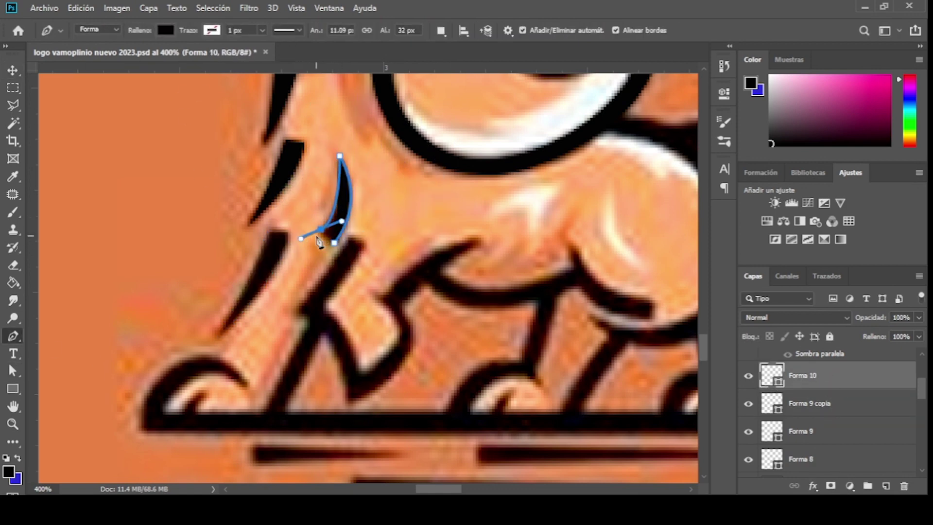
{"action": "scroll", "coordinate": [250, 396], "scroll_direction": "right", "scroll_amount": 1}
{"action": "scroll", "coordinate": [251, 396], "scroll_direction": "down", "scroll_amount": 1}
{"action": "scroll", "coordinate": [201, 370], "scroll_direction": "down", "scroll_amount": 3}
{"action": "left_click_drag", "start_coordinate": [102, 267], "coordinate": [52, 379]}
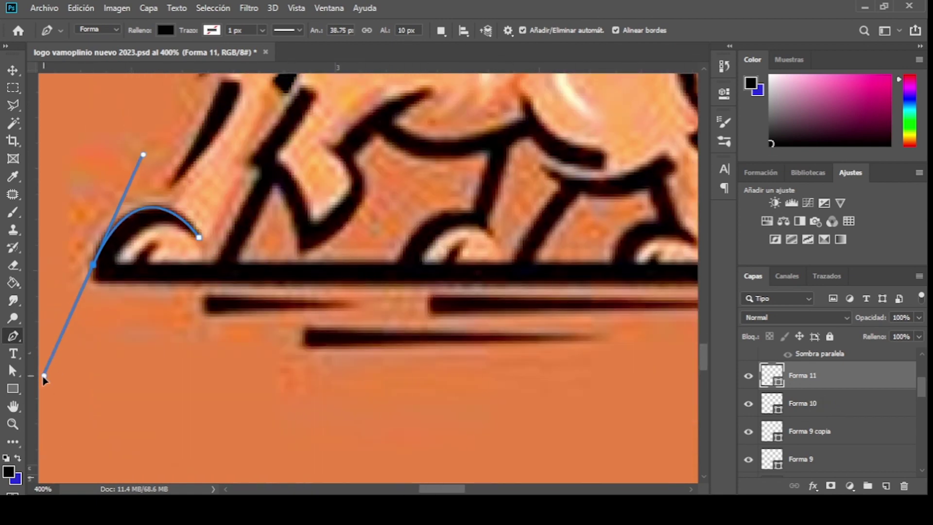
Start a new shape at the front paw and trace up the first front leg
{"action": "left_click", "coordinate": [208, 237]}
{"action": "left_click", "coordinate": [109, 284]}
{"action": "left_click", "coordinate": [127, 265]}
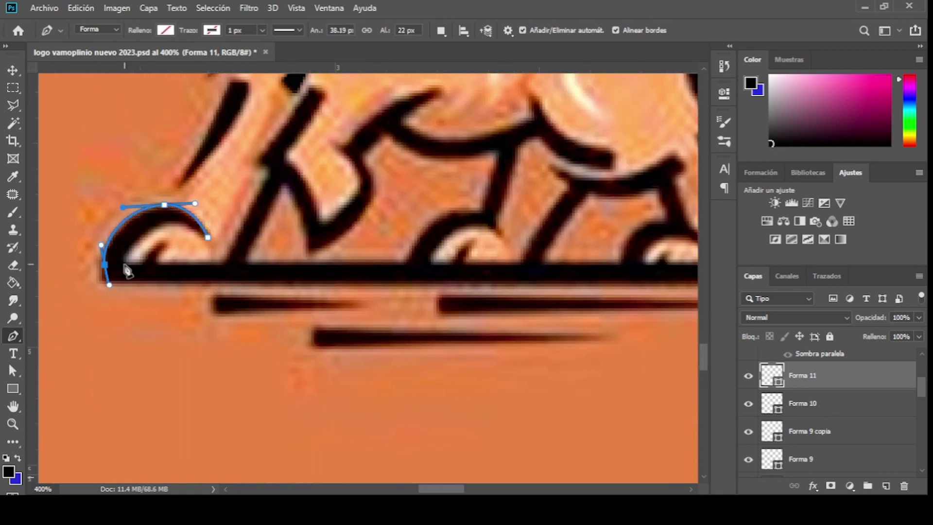
{"action": "key", "text": "ctrl+z"}
{"action": "left_click_drag", "start_coordinate": [127, 259], "coordinate": [117, 291]}
{"action": "left_click", "coordinate": [146, 262]}
{"action": "left_click", "coordinate": [167, 241]}
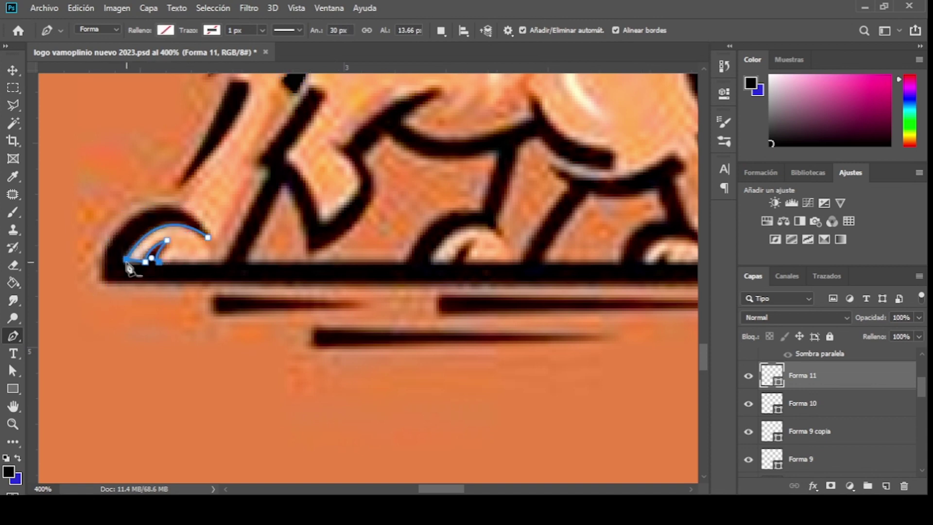
{"action": "left_click", "coordinate": [224, 263]}
{"action": "left_click", "coordinate": [268, 179]}
{"action": "left_click", "coordinate": [311, 85]}
{"action": "left_click", "coordinate": [287, 158]}
{"action": "left_click", "coordinate": [322, 219]}
{"action": "left_click", "coordinate": [382, 169]}
{"action": "left_click", "coordinate": [330, 140]}
Trace the upper outline across the legs and down around the second front paw
{"action": "left_click", "coordinate": [442, 87]}
{"action": "left_click", "coordinate": [406, 118]}
{"action": "left_click", "coordinate": [456, 140]}
{"action": "left_click", "coordinate": [532, 118]}
{"action": "left_click", "coordinate": [531, 88]}
{"action": "left_click", "coordinate": [613, 151]}
{"action": "left_click", "coordinate": [518, 147]}
{"action": "left_click", "coordinate": [499, 221]}
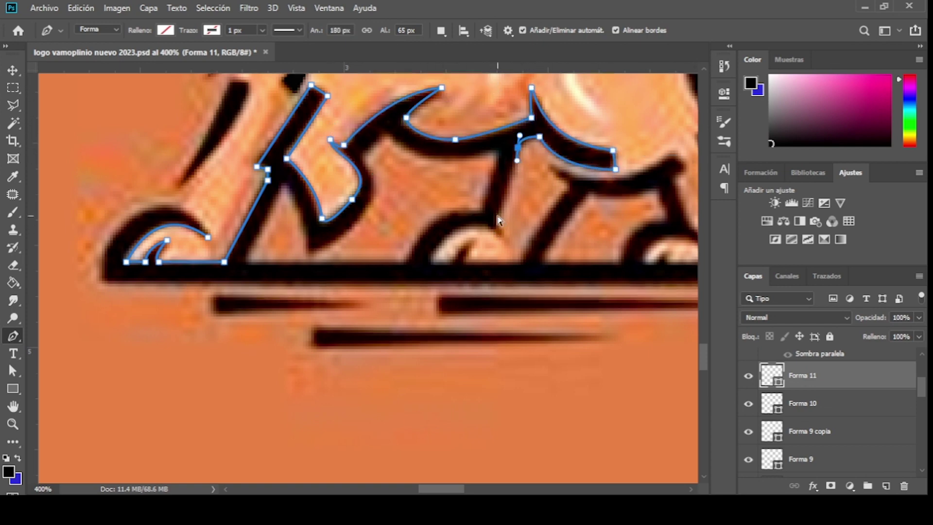
{"action": "left_click", "coordinate": [504, 239]}
{"action": "left_click_drag", "start_coordinate": [433, 262], "coordinate": [406, 326]}
{"action": "left_click", "coordinate": [433, 263], "text": "alt"}
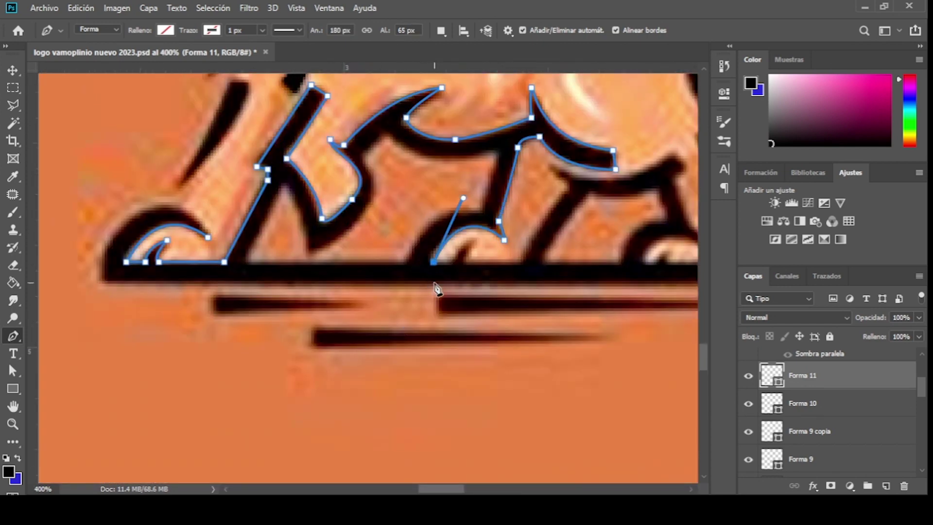
Trace the inner leg and ground line back to the start, closing the front legs shape
{"action": "left_click", "coordinate": [406, 262]}
{"action": "left_click", "coordinate": [483, 210]}
{"action": "left_click", "coordinate": [499, 153]}
{"action": "left_click", "coordinate": [387, 134]}
{"action": "left_click", "coordinate": [366, 155]}
{"action": "left_click_drag", "start_coordinate": [373, 175], "coordinate": [390, 187]}
{"action": "left_click_drag", "start_coordinate": [308, 251], "coordinate": [331, 255]}
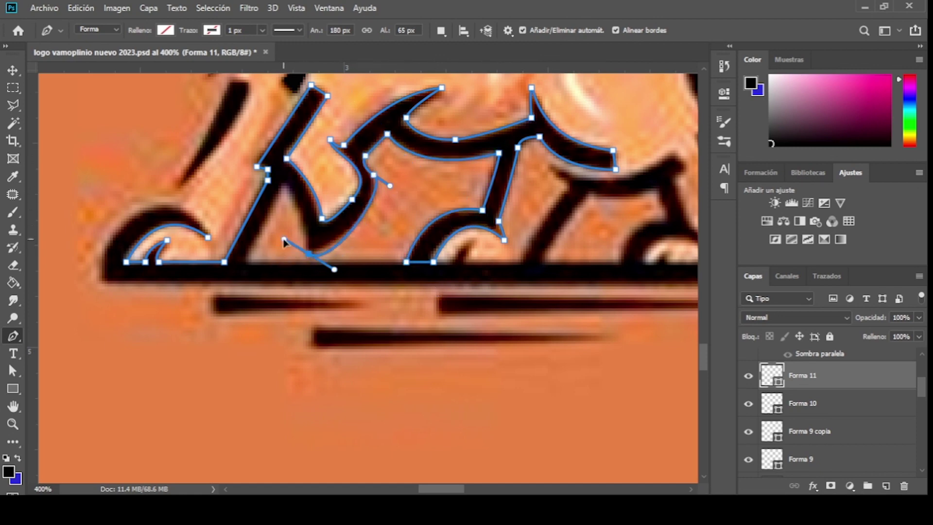
{"action": "left_click", "coordinate": [283, 185]}
{"action": "left_click", "coordinate": [236, 283]}
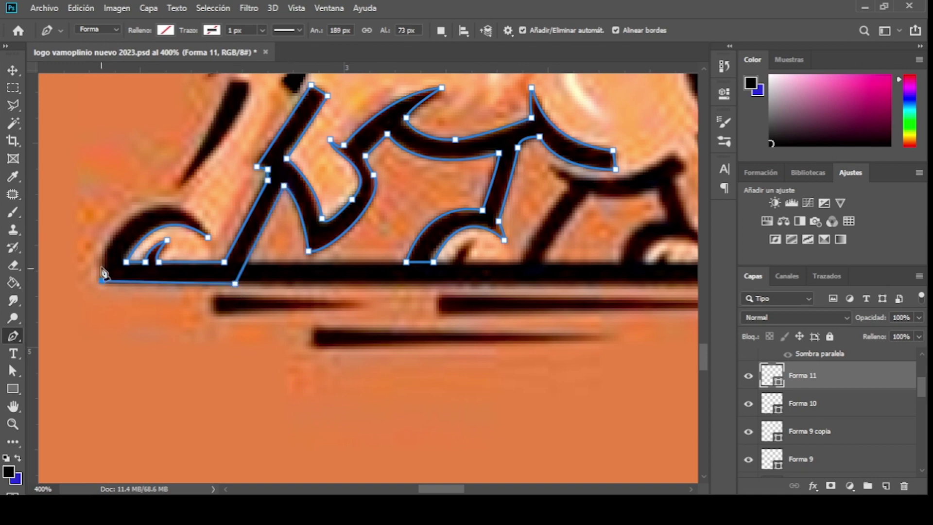
{"action": "left_click", "coordinate": [101, 281]}
{"action": "left_click_drag", "start_coordinate": [140, 213], "coordinate": [160, 208]}
{"action": "left_click", "coordinate": [208, 238]}
Start a new shape at the rear paw and trace the rear legs' outline
{"action": "mouse_move", "coordinate": [462, 272]}
{"action": "left_mouse_down"}
{"action": "mouse_move", "coordinate": [371, 313]}
{"action": "mouse_move", "coordinate": [316, 298]}
{"action": "left_mouse_up"}
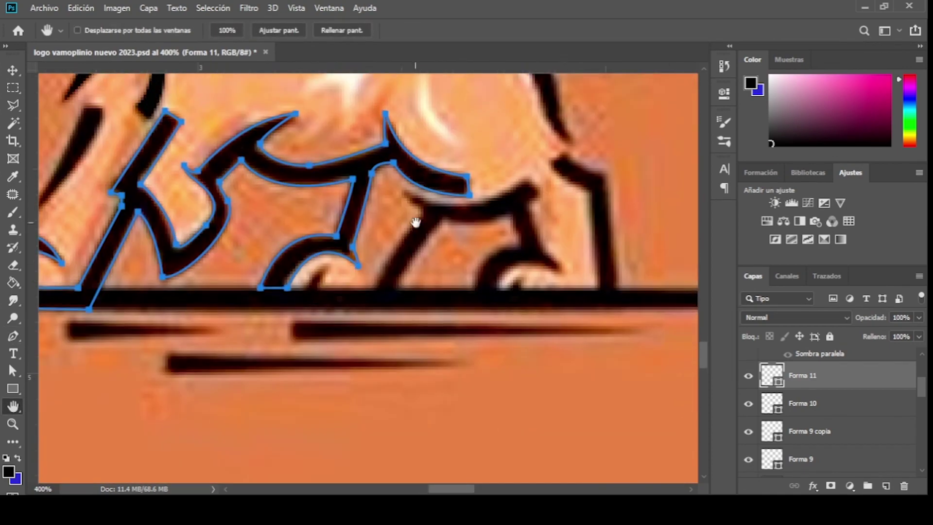
{"action": "left_click_drag", "start_coordinate": [598, 292], "coordinate": [688, 287]}
{"action": "left_click", "coordinate": [397, 283]}
{"action": "left_click", "coordinate": [419, 258]}
{"action": "left_click", "coordinate": [467, 280]}
{"action": "left_click", "coordinate": [510, 209]}
{"action": "left_click", "coordinate": [494, 179]}
{"action": "left_click", "coordinate": [557, 199]}
{"action": "left_click", "coordinate": [619, 169]}
{"action": "left_click", "coordinate": [655, 264]}
Continue the rear leg path around the back paw and along the belly edge
{"action": "mouse_move", "coordinate": [588, 282]}
{"action": "left_mouse_down"}
{"action": "mouse_move", "coordinate": [601, 283]}
{"action": "mouse_move", "coordinate": [519, 287]}
{"action": "left_mouse_up"}
{"action": "left_click", "coordinate": [687, 281]}
{"action": "left_click", "coordinate": [598, 166]}
{"action": "left_click", "coordinate": [609, 300]}
{"action": "left_click", "coordinate": [466, 302]}
{"action": "left_click_drag", "start_coordinate": [513, 240], "coordinate": [564, 240]}
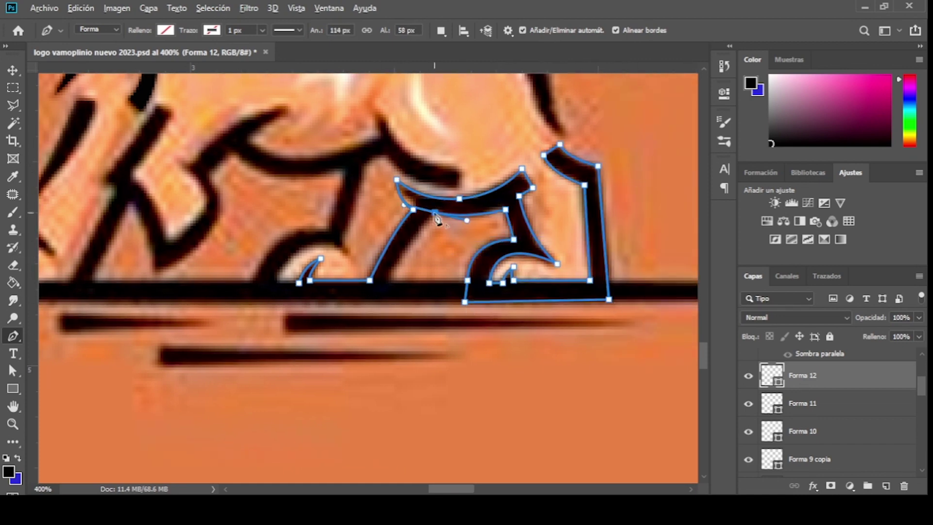
Close the rear legs outline into a filled black shape
{"action": "left_click", "coordinate": [299, 283]}
{"action": "key", "text": "alt+bracketleft"}
{"action": "scroll", "coordinate": [407, 327], "scroll_direction": "left", "scroll_amount": 3}
{"action": "scroll", "coordinate": [407, 327], "scroll_direction": "up", "scroll_amount": 5}
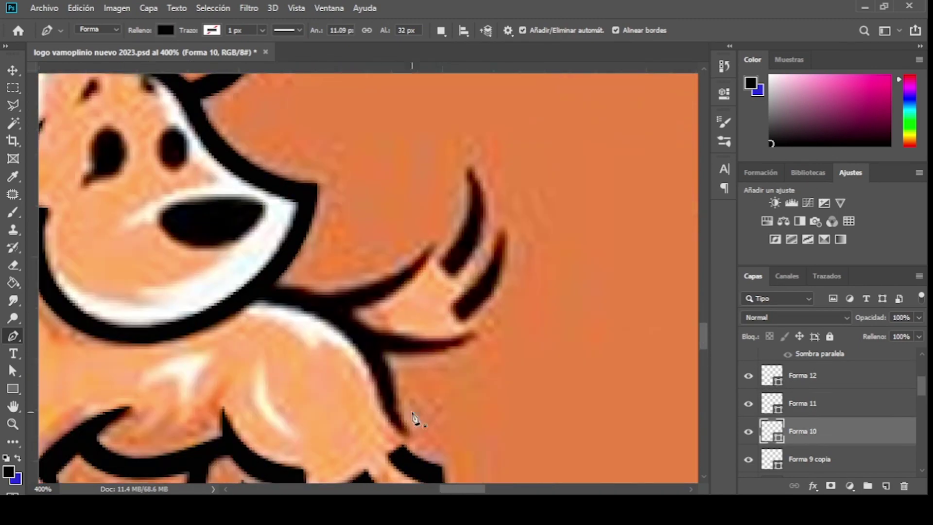
Begin tracing the back leg stroke, undoing a misplaced curve
{"action": "left_click", "coordinate": [364, 302]}
{"action": "left_click_drag", "start_coordinate": [448, 402], "coordinate": [588, 475]}
{"action": "scroll", "coordinate": [588, 475], "scroll_direction": "down", "scroll_amount": 3}
{"action": "left_click_drag", "start_coordinate": [494, 244], "coordinate": [559, 385]}
{"action": "key", "text": "ctrl+z"}
{"action": "left_click", "coordinate": [489, 231]}
{"action": "left_click_drag", "start_coordinate": [517, 271], "coordinate": [522, 281]}
Trace the leg and tail strokes and close them into a filled shape
{"action": "left_click", "coordinate": [505, 227]}
{"action": "left_click", "coordinate": [494, 190]}
{"action": "left_click", "coordinate": [590, 165]}
{"action": "scroll", "coordinate": [590, 165], "scroll_direction": "up", "scroll_amount": 3}
{"action": "left_click_drag", "start_coordinate": [464, 255], "coordinate": [579, 125]}
{"action": "left_click", "coordinate": [546, 193]}
{"action": "left_click", "coordinate": [364, 246]}
Trace a separate tail stroke as a filled black shape
{"action": "left_click", "coordinate": [620, 130]}
{"action": "scroll", "coordinate": [603, 194], "scroll_direction": "up", "scroll_amount": 4}
{"action": "left_click", "coordinate": [563, 405]}
{"action": "left_click", "coordinate": [619, 388]}
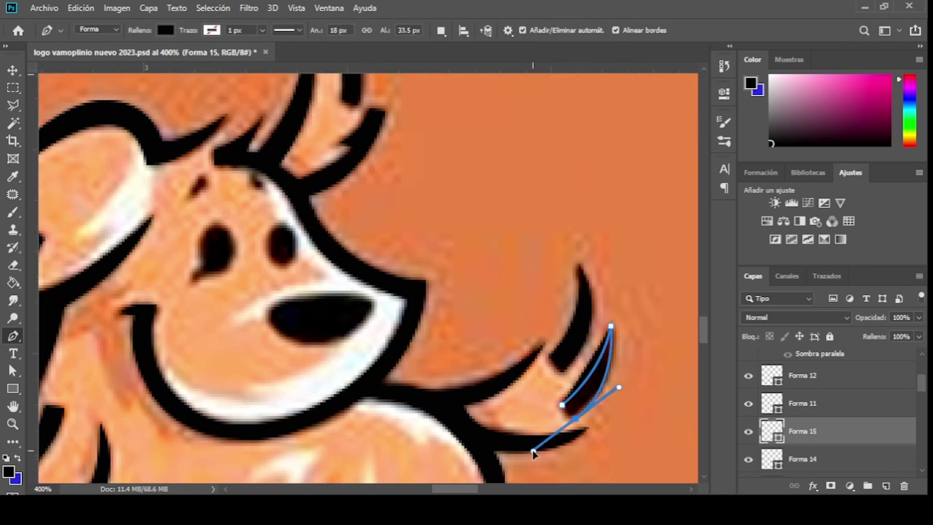
Start outlining the dog's nose, then switch to the magnetic/freeform pen
{"action": "left_click", "coordinate": [621, 278]}
{"action": "left_click_drag", "start_coordinate": [341, 291], "coordinate": [505, 321]}
{"action": "left_click", "coordinate": [483, 381]}
{"action": "mouse_move", "coordinate": [540, 354]}
{"action": "left_mouse_down"}
{"action": "mouse_move", "coordinate": [571, 319]}
{"action": "mouse_move", "coordinate": [452, 375]}
{"action": "mouse_move", "coordinate": [519, 351]}
{"action": "mouse_move", "coordinate": [440, 348]}
{"action": "left_mouse_up"}
{"action": "key", "text": "shift+p"}
Trace both eyes as black shapes, undoing and redrawing the left eye
{"action": "left_click_drag", "start_coordinate": [438, 283], "coordinate": [457, 270]}
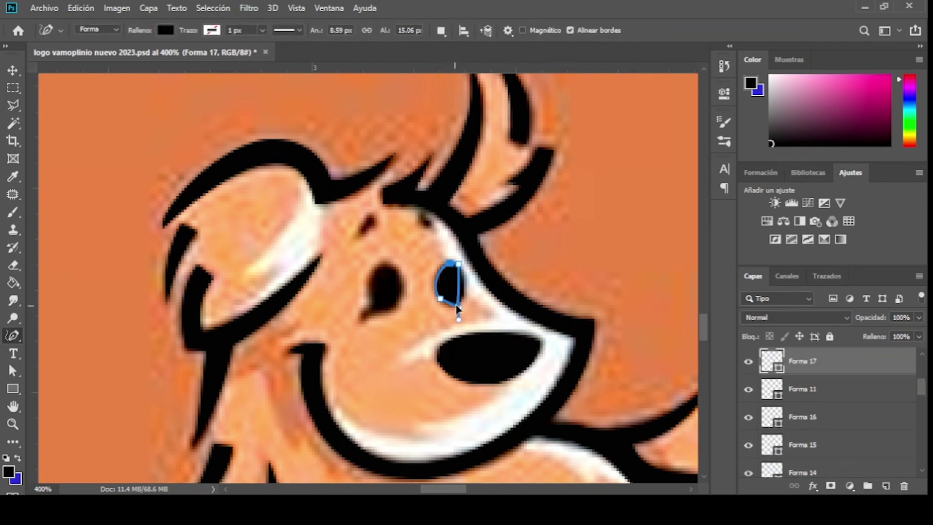
{"action": "left_click_drag", "start_coordinate": [362, 322], "coordinate": [363, 325]}
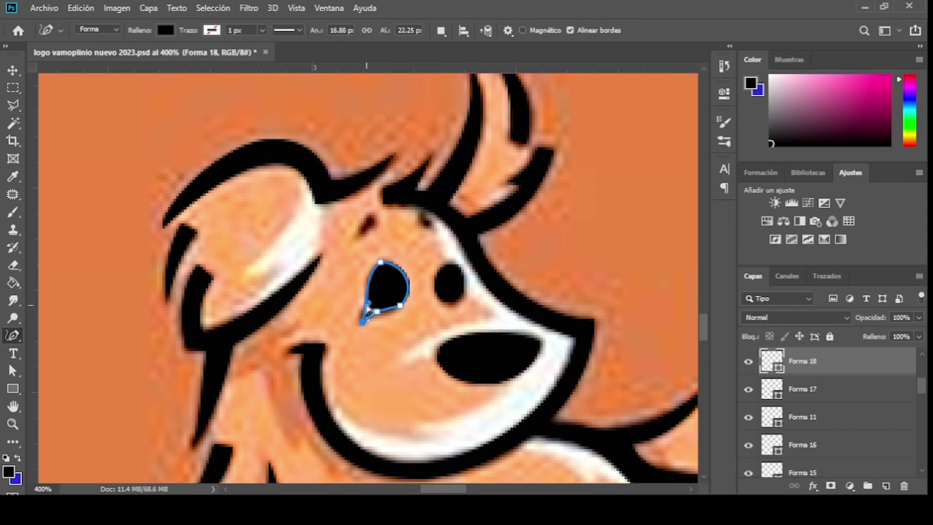
{"action": "key", "text": "ctrl+z"}
{"action": "key", "text": "a"}
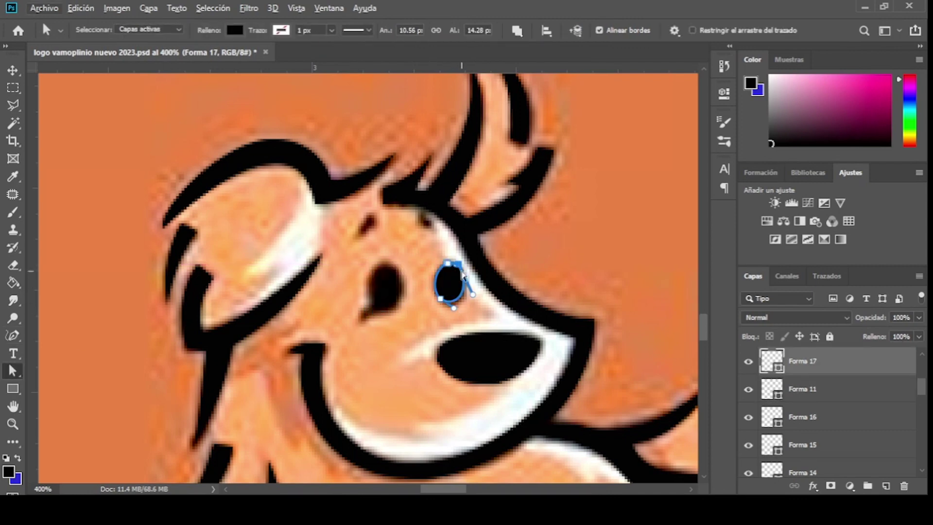
{"action": "key", "text": "p"}
{"action": "left_click_drag", "start_coordinate": [383, 264], "coordinate": [415, 265]}
{"action": "left_click_drag", "start_coordinate": [371, 304], "coordinate": [339, 281]}
{"action": "left_click", "coordinate": [383, 264]}
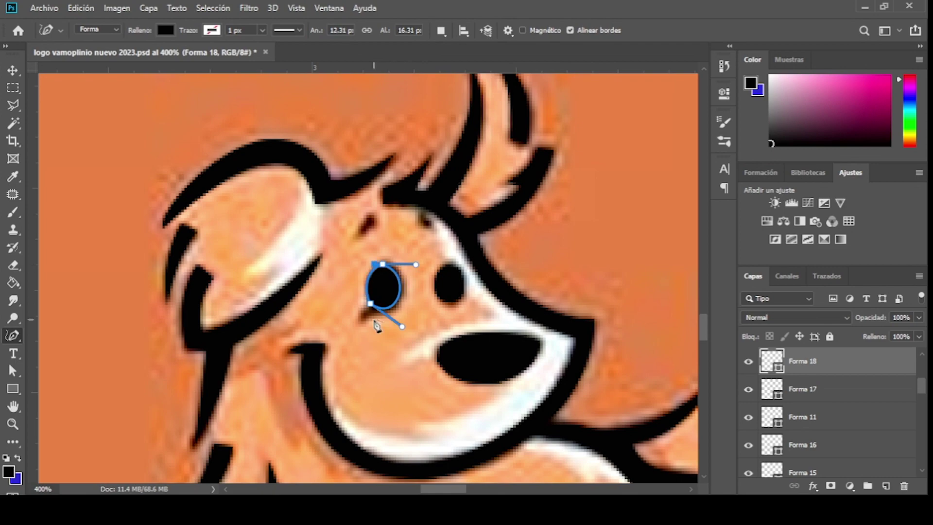
Select the Forma 17 layer and start a curved eyebrow shape
{"action": "scroll", "coordinate": [397, 270], "scroll_direction": "down", "scroll_amount": 3}
{"action": "scroll", "coordinate": [408, 258], "scroll_direction": "up", "scroll_amount": 5}
{"action": "scroll", "coordinate": [340, 350], "scroll_direction": "down", "scroll_amount": 2}
{"action": "left_click", "coordinate": [803, 394]}
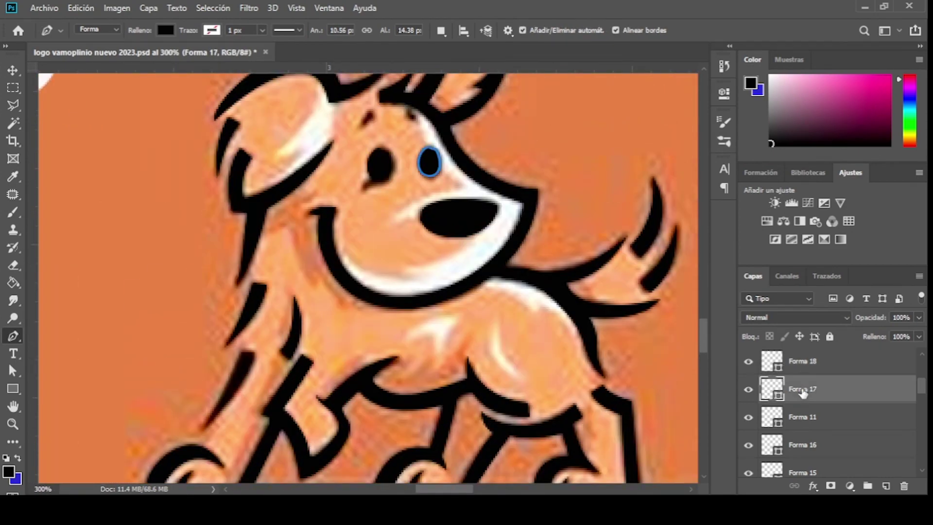
{"action": "scroll", "coordinate": [375, 209], "scroll_direction": "up", "scroll_amount": 2}
{"action": "left_click", "coordinate": [367, 193]}
{"action": "scroll", "coordinate": [423, 208], "scroll_direction": "up", "scroll_amount": 1}
{"action": "left_click", "coordinate": [427, 134]}
{"action": "left_click_drag", "start_coordinate": [414, 170], "coordinate": [431, 171]}
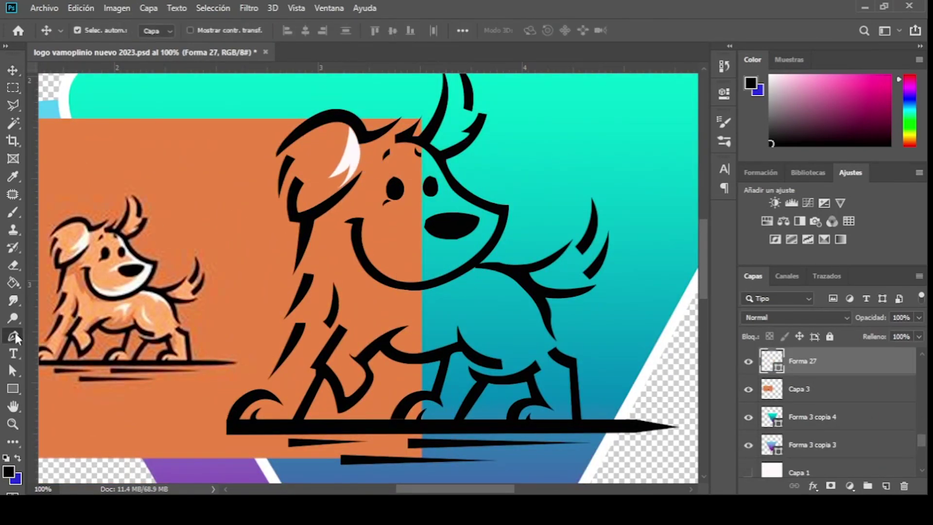
Trace the white muzzle crescent around the nose and close it
{"action": "left_click", "coordinate": [415, 262]}
{"action": "left_click", "coordinate": [415, 228]}
{"action": "left_click", "coordinate": [477, 227]}
{"action": "left_click", "coordinate": [452, 203]}
{"action": "left_click", "coordinate": [425, 148]}
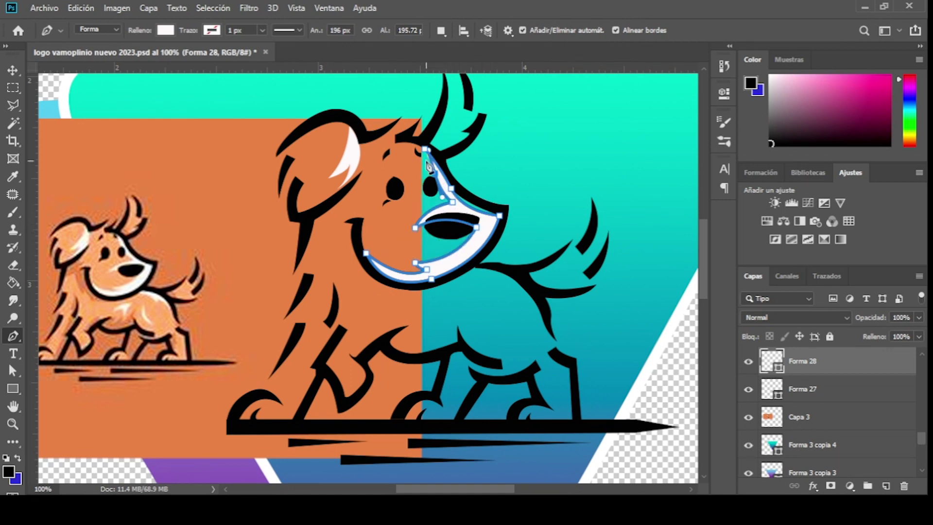
Adjust a muzzle anchor with Direct Selection, then select the Forma 27 layer
{"action": "key", "text": "a"}
{"action": "left_click", "coordinate": [452, 194]}
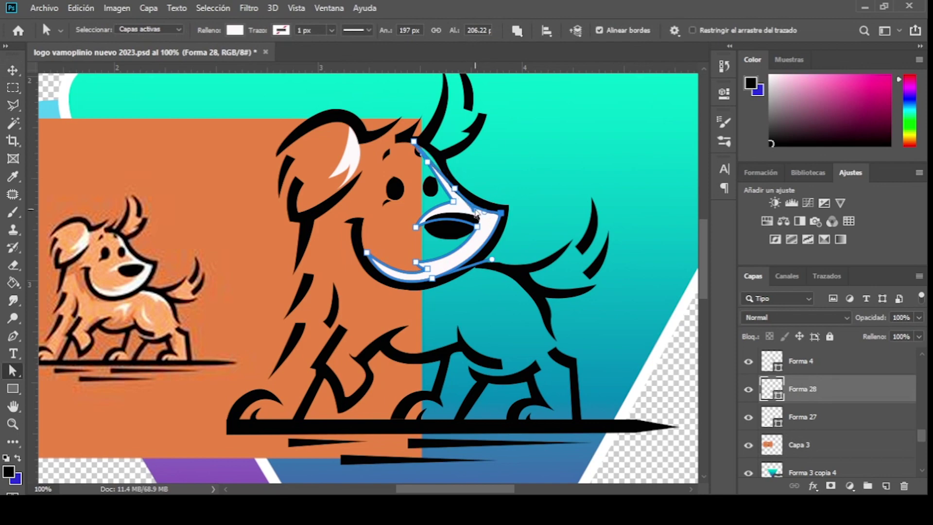
{"action": "key", "text": "v"}
{"action": "left_click", "coordinate": [746, 421]}
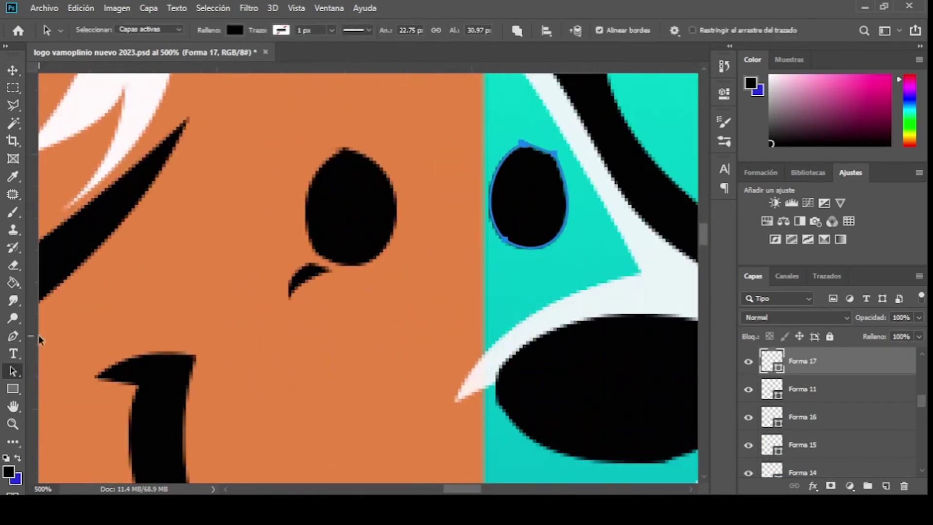
Move the merged 'perrito combinado' dog outline onto the badge and add a new layer above Capa 3
{"action": "left_click", "coordinate": [519, 149]}
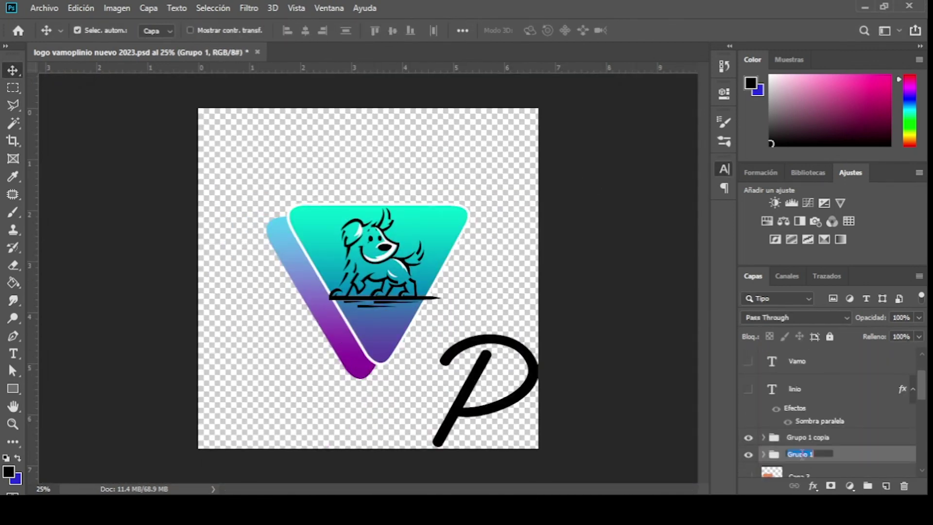
{"action": "left_click_drag", "start_coordinate": [377, 265], "coordinate": [359, 275]}
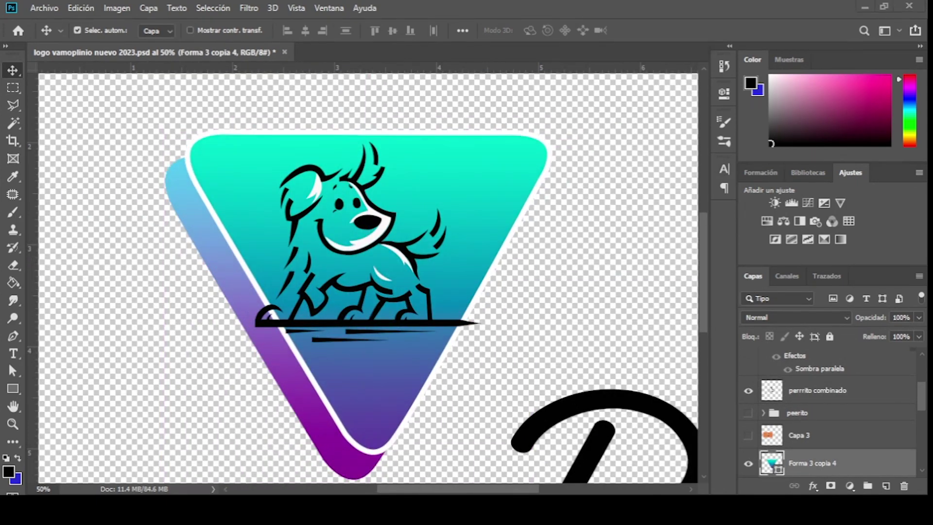
{"action": "left_click", "coordinate": [816, 390]}
{"action": "key", "text": "ctrl+shift+alt+n"}
{"action": "key", "text": "p"}
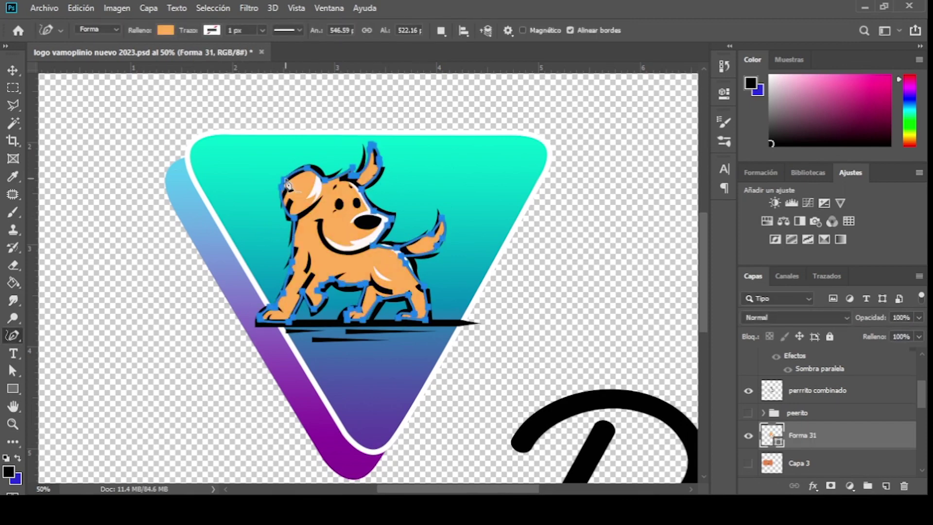
Reshape the orange fill path to follow the dog's hind leg
{"action": "scroll", "coordinate": [341, 141], "scroll_direction": "up", "scroll_amount": 2}
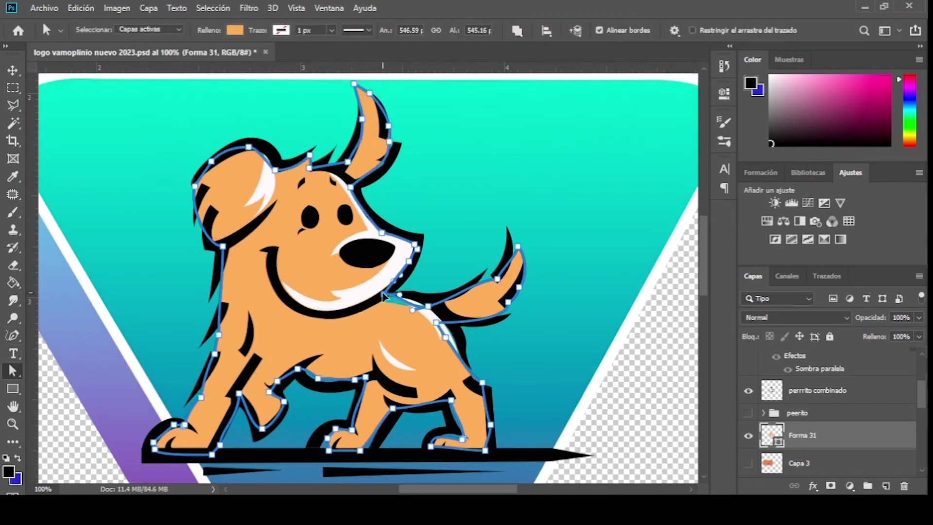
{"action": "left_click_drag", "start_coordinate": [477, 384], "coordinate": [488, 393]}
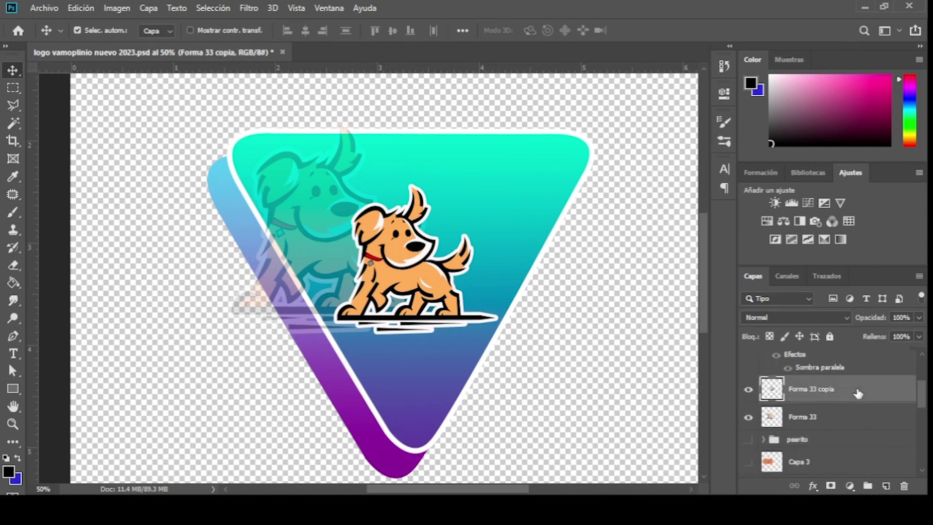
Select the Forma 33 layer on the badge
{"action": "left_click", "coordinate": [860, 418]}
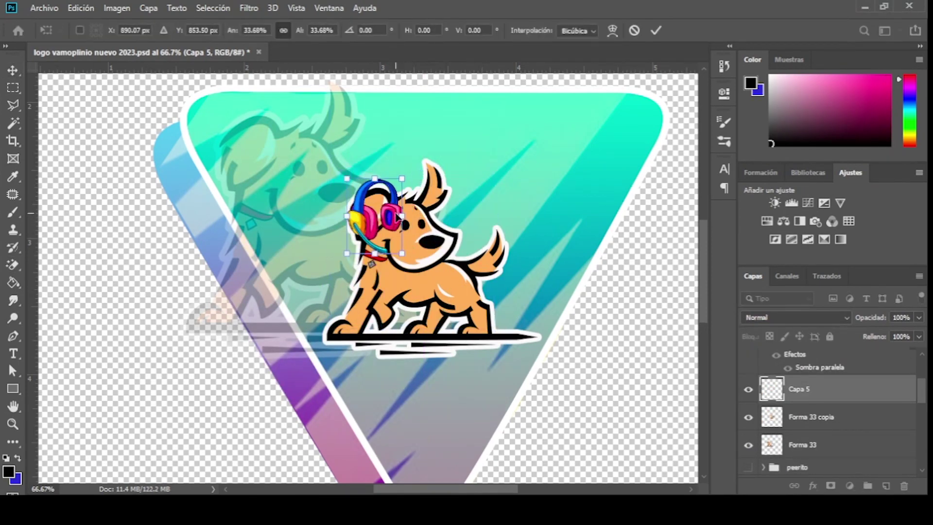
{"action": "scroll", "coordinate": [416, 183], "scroll_direction": "up", "scroll_amount": 5}
Copy a lassoed headband section to a new layer and warp it into an arch over the head
{"action": "key", "text": "l"}
{"action": "left_click", "coordinate": [148, 175]}
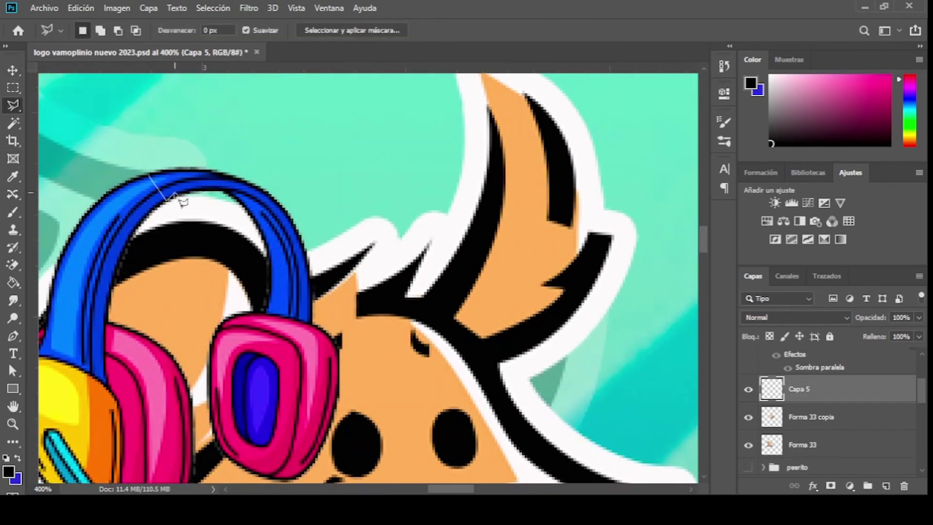
{"action": "double_click", "coordinate": [266, 237]}
{"action": "key", "text": "ctrl+j"}
{"action": "key", "text": "ctrl+t"}
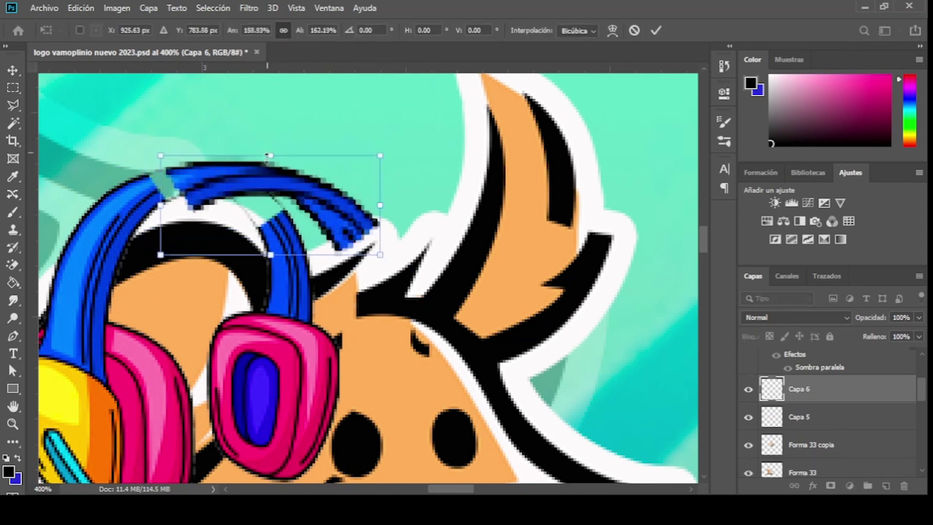
{"action": "left_click_drag", "start_coordinate": [346, 198], "coordinate": [291, 299]}
{"action": "left_click", "coordinate": [612, 30]}
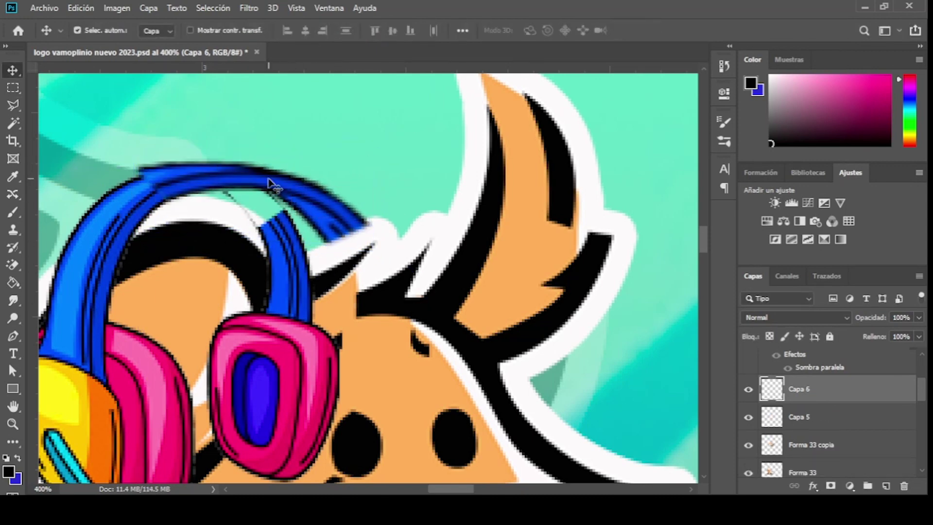
{"action": "left_click_drag", "start_coordinate": [166, 196], "coordinate": [161, 204]}
{"action": "key", "text": "Return"}
Erase the leftover original headband strip on Capa 5
{"action": "key", "text": "e"}
{"action": "left_click", "coordinate": [799, 417]}
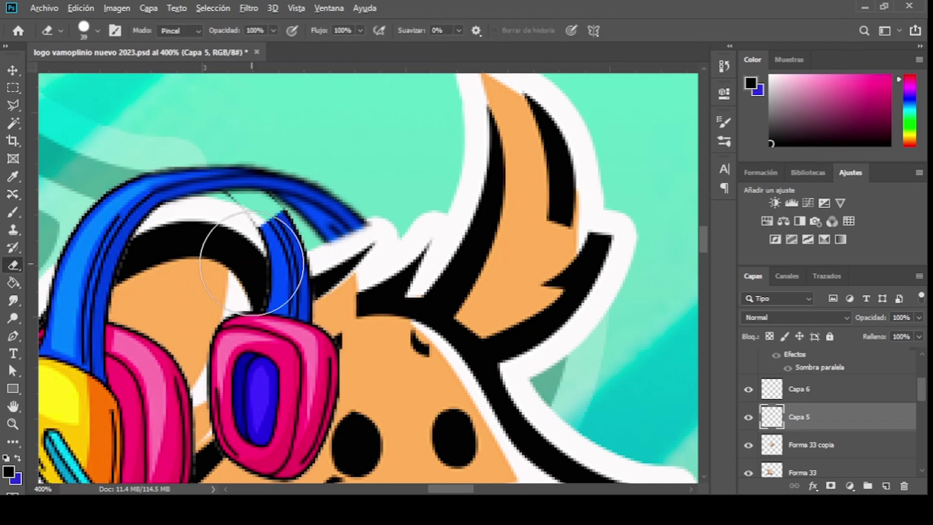
{"action": "left_click_drag", "start_coordinate": [250, 271], "coordinate": [301, 311]}
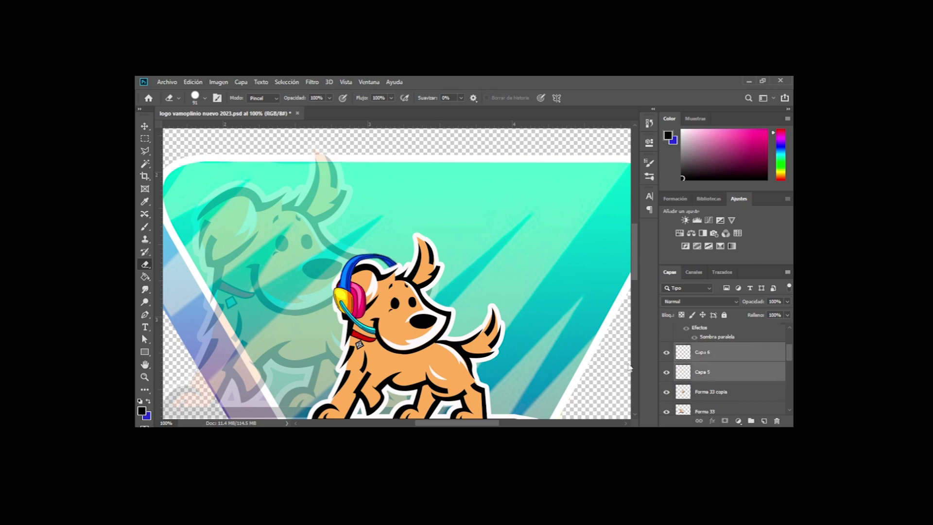
Merge the headphone pieces into the 'audifonos' layer and hide it
{"action": "key", "text": "ctrl+e"}
{"action": "left_click", "coordinate": [666, 353]}
{"action": "scroll", "coordinate": [549, 350], "scroll_direction": "down", "scroll_amount": 2}
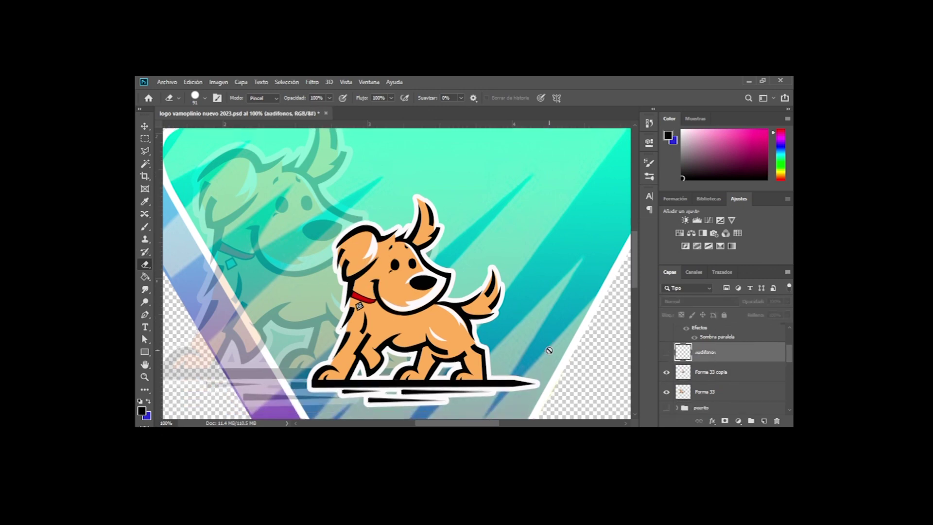